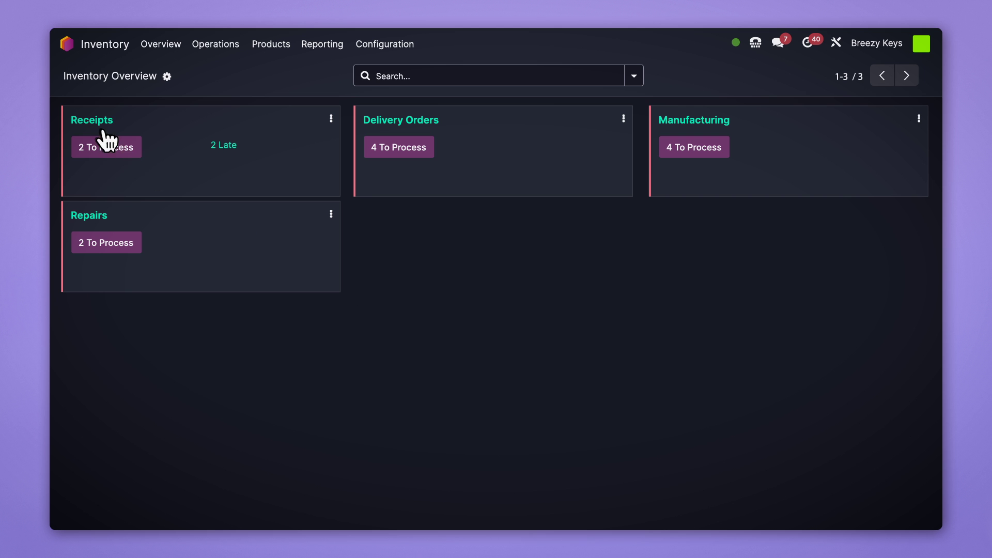
- Pass the keycap arrival check while validating the Galactic Clack Keycaps receipt WH/IN/00003
{"action": "left_click", "coordinate": [92, 128]}
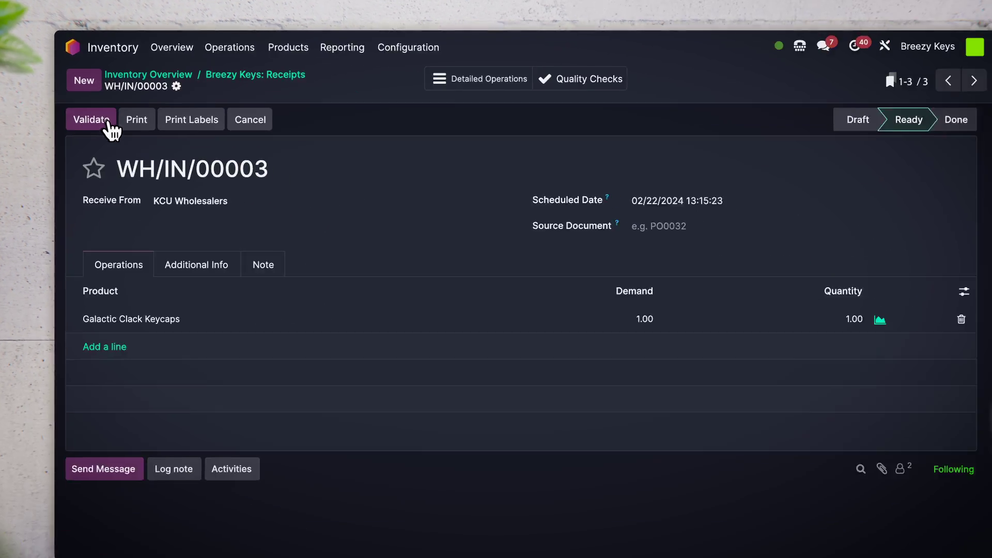
{"action": "left_click", "coordinate": [176, 190]}
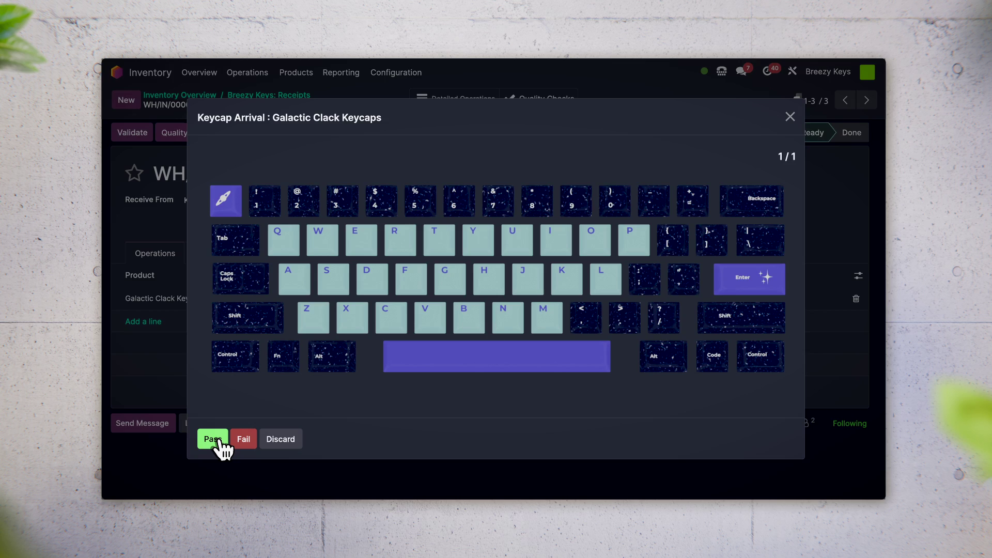
{"action": "left_click", "coordinate": [410, 286]}
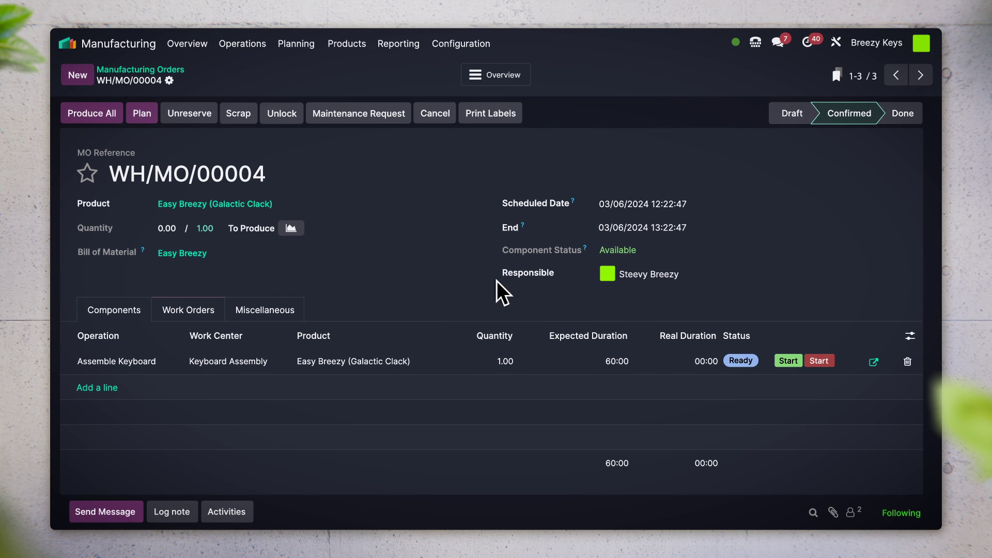
- Open the Assemble Keyboard work order of WH/MO/00004 in detail
{"action": "left_click", "coordinate": [874, 362]}
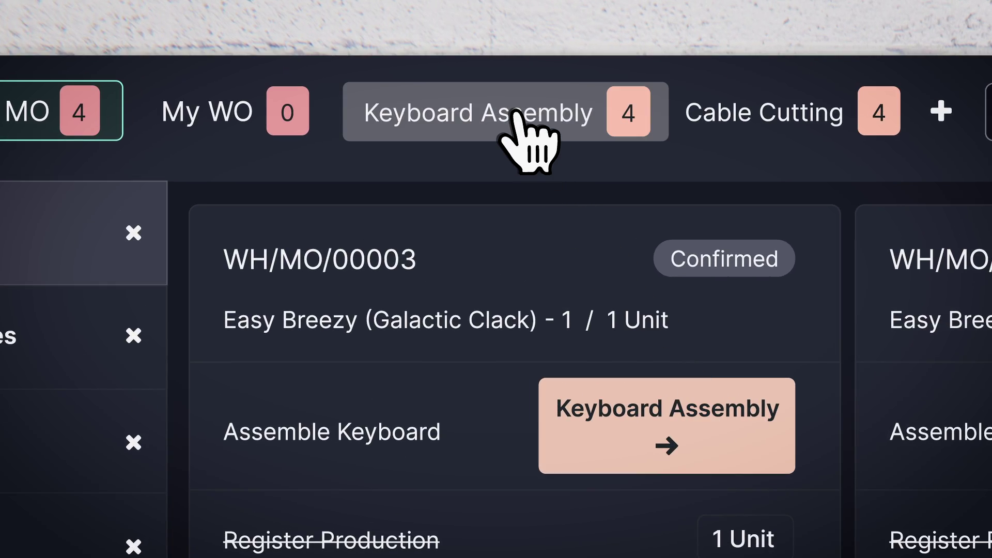
- Show Keyboard Assembly work orders and confirm keyswitches on WH/MO/00004
{"action": "left_click", "coordinate": [527, 140]}
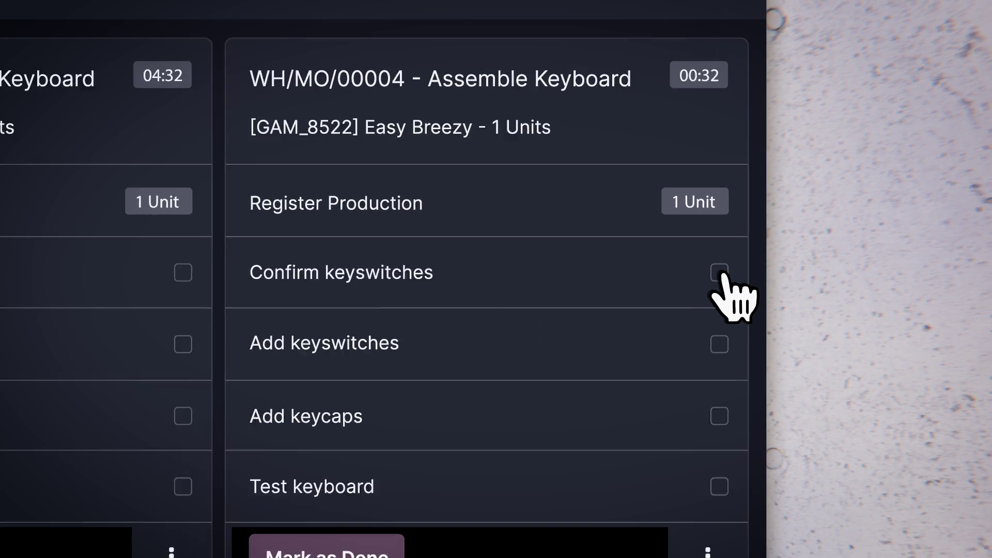
{"action": "left_click", "coordinate": [711, 276]}
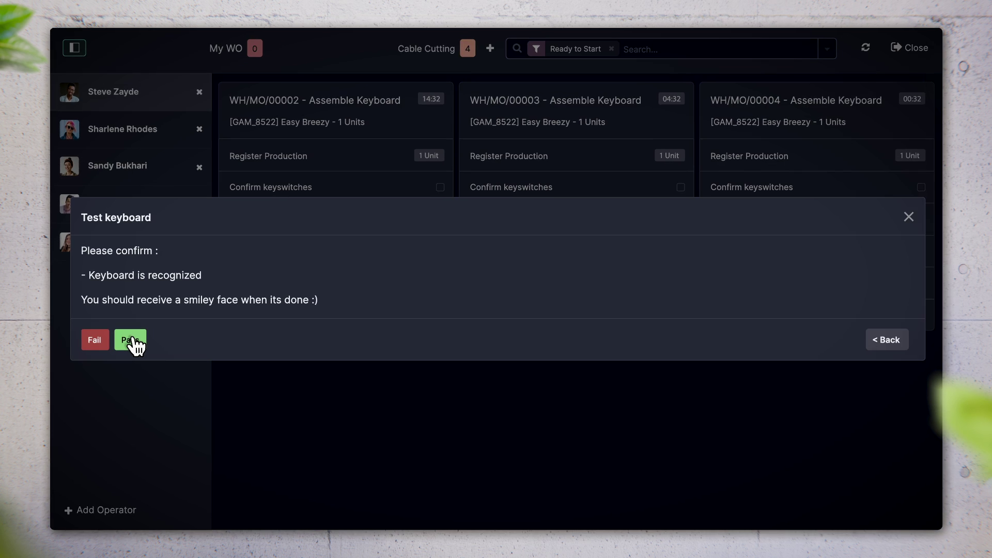
- Pass the Test keyboard check for WH/MO/00004
{"action": "left_click", "coordinate": [132, 344]}
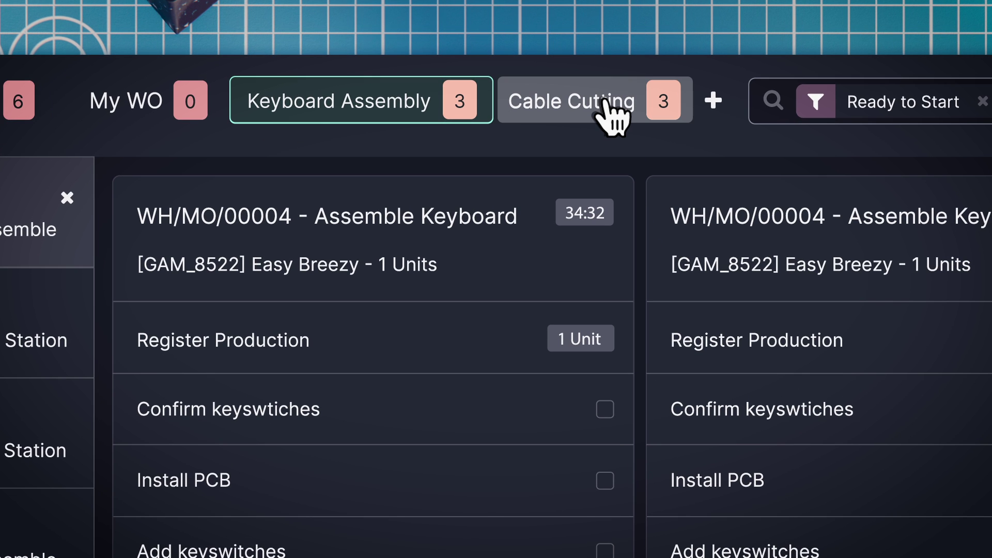
- Record a 112.20 mm cable length on WH/MO/00006 and accept the failed measurement
{"action": "left_click", "coordinate": [440, 50]}
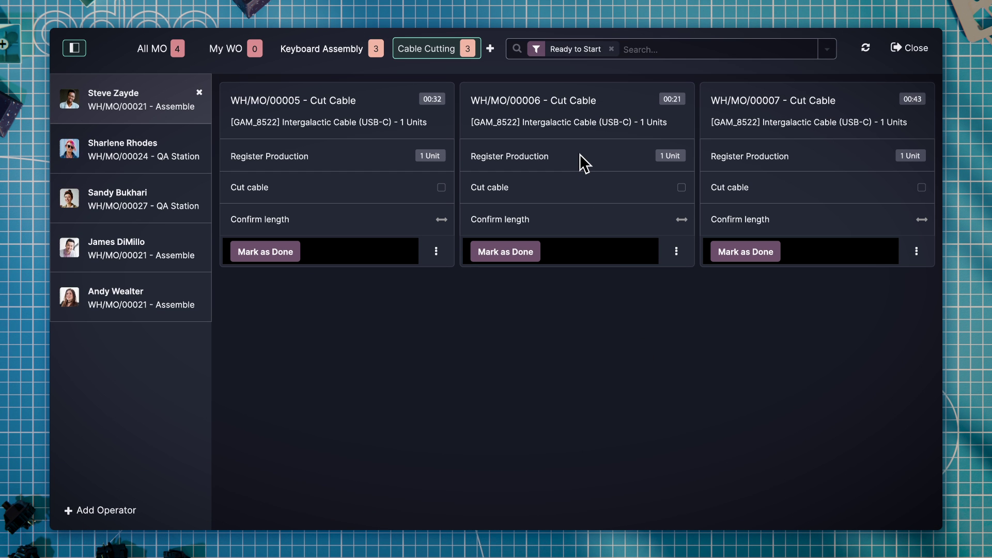
{"action": "left_click", "coordinate": [681, 187]}
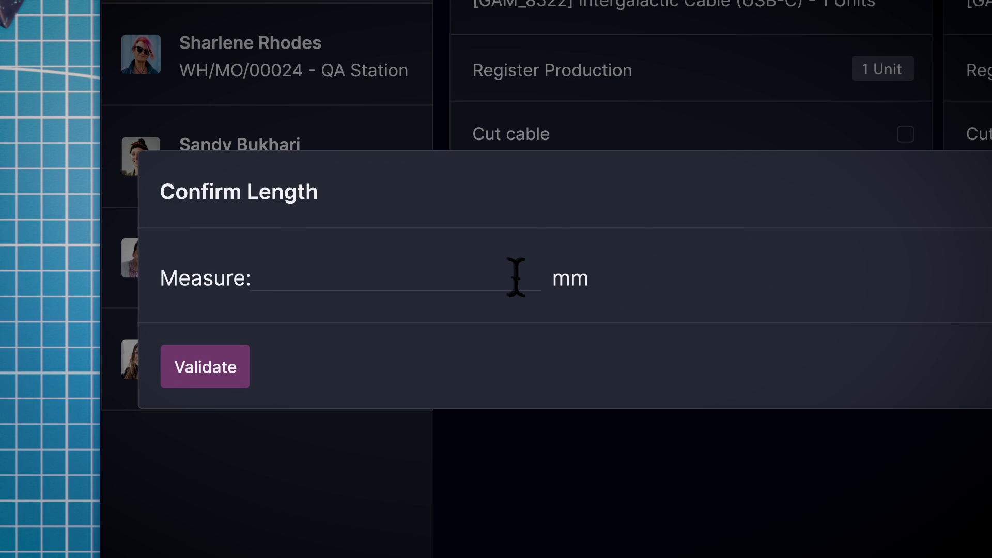
{"action": "left_click", "coordinate": [225, 372]}
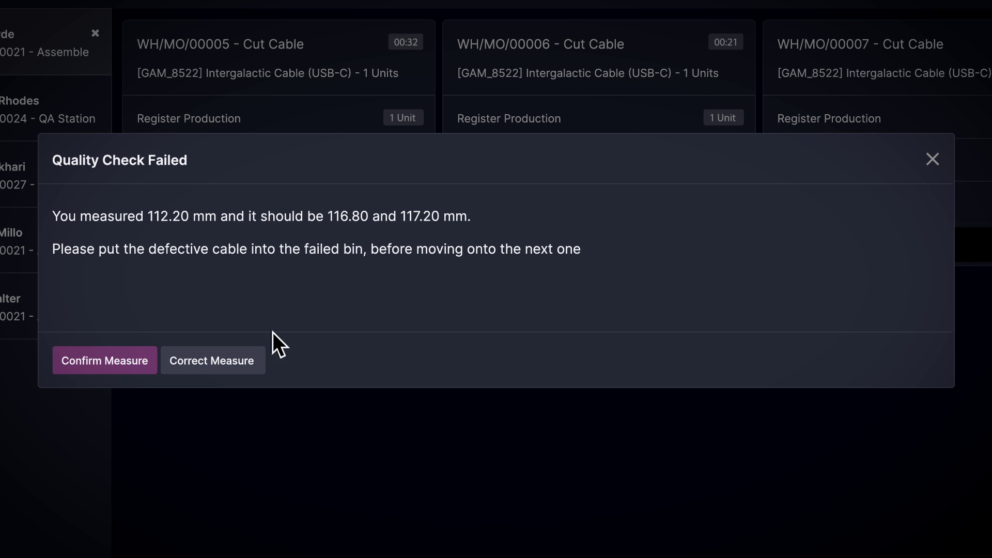
{"action": "left_click", "coordinate": [85, 363]}
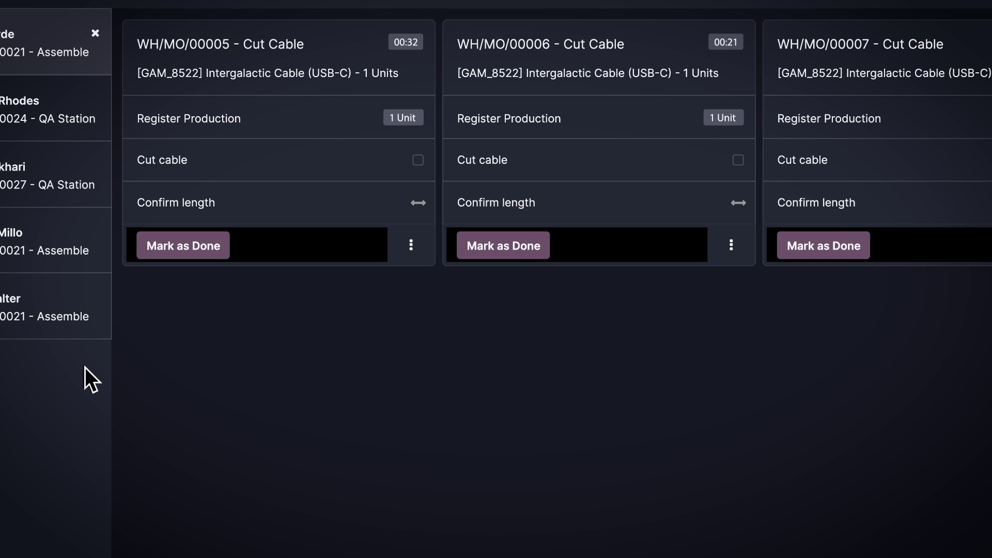
- Create and save the quality alert 'Cable was cut too short' from WH/MO/00006
{"action": "left_click", "coordinate": [731, 248]}
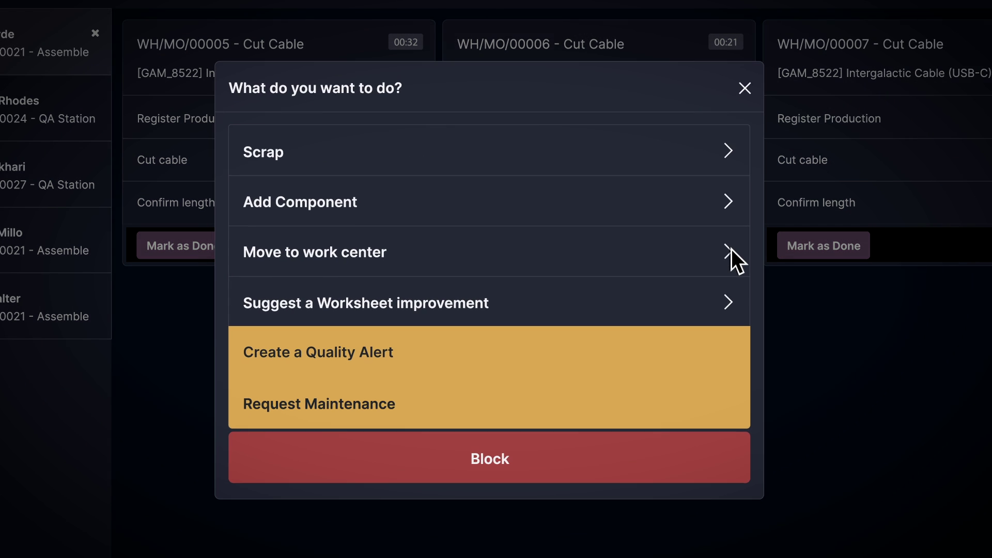
{"action": "left_click", "coordinate": [443, 359]}
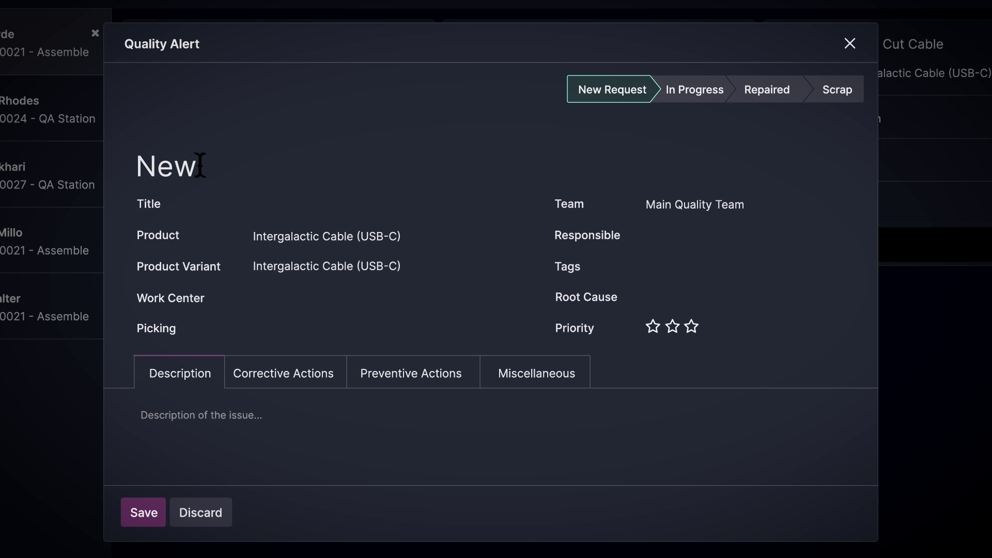
{"action": "type", "text": "Cable was cut to short"}
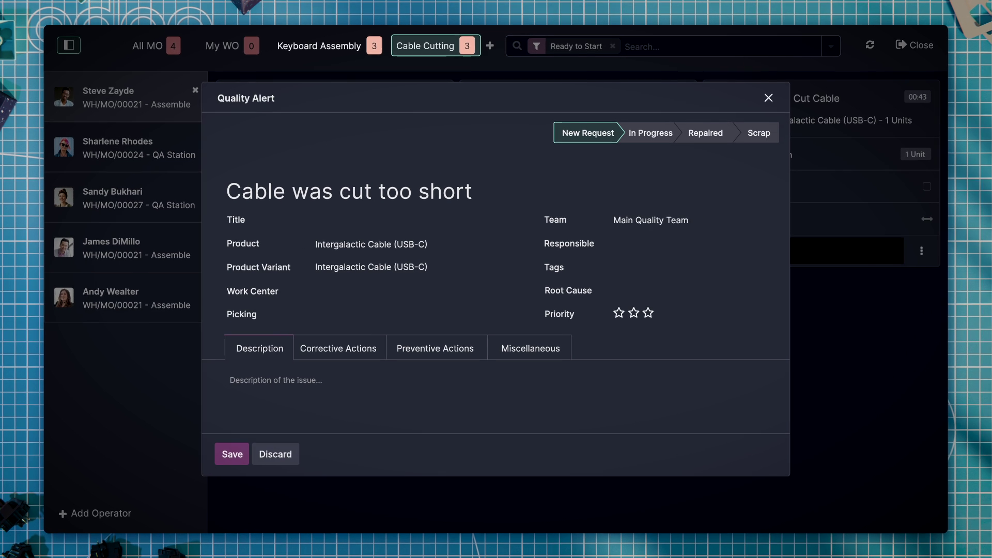
{"action": "left_click", "coordinate": [239, 453]}
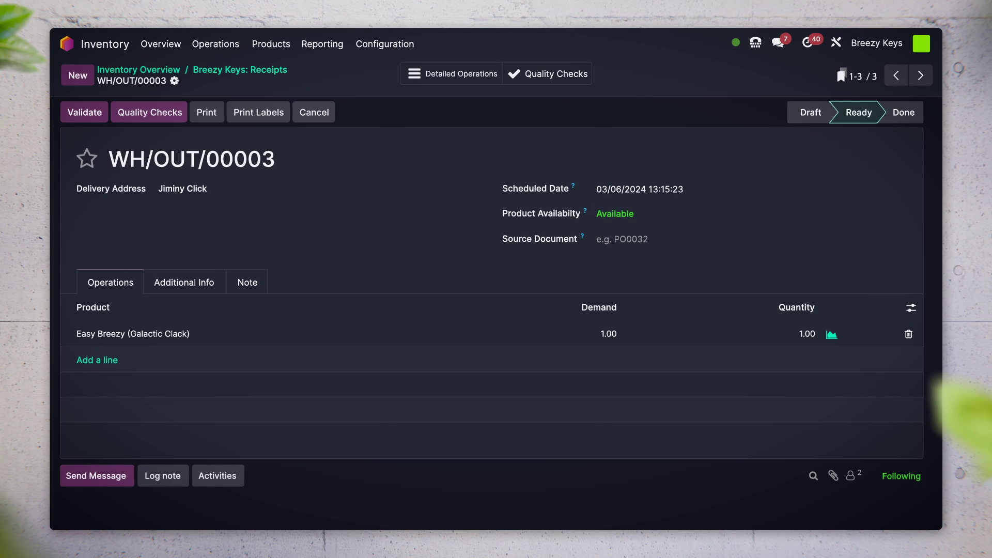
- Pass the item confirmation check on delivery WH/OUT/00003
{"action": "left_click", "coordinate": [148, 121]}
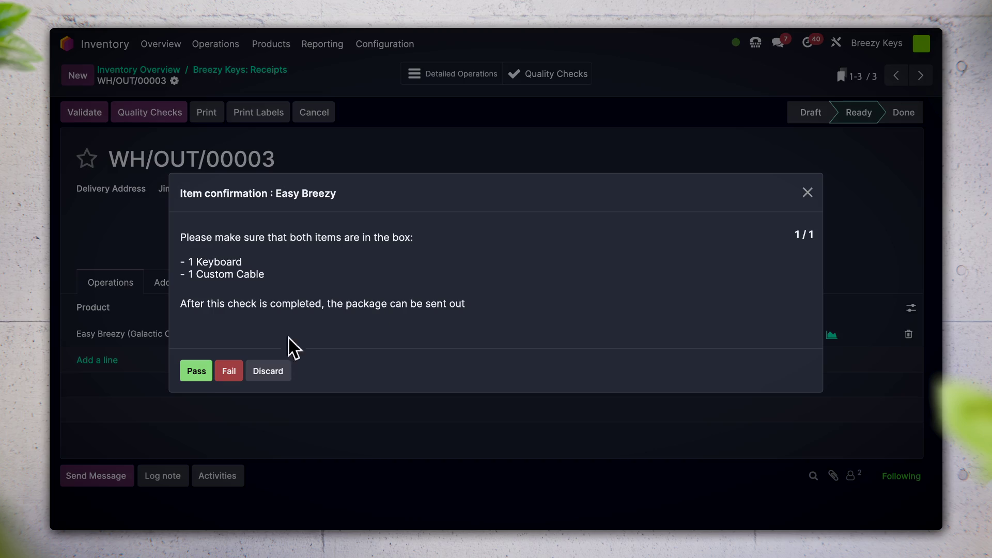
{"action": "left_click", "coordinate": [197, 371]}
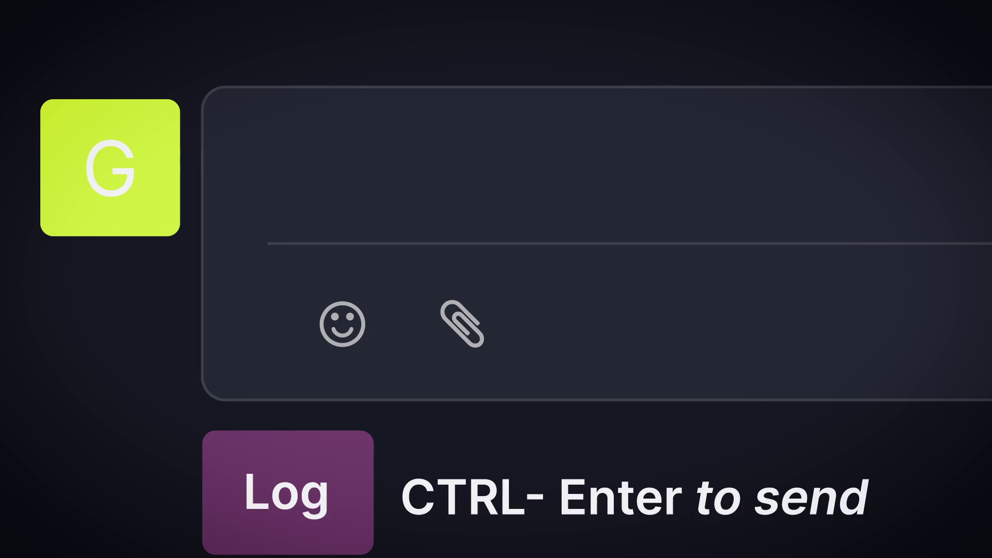
{"action": "type", "text": "The package was sent out to the"}
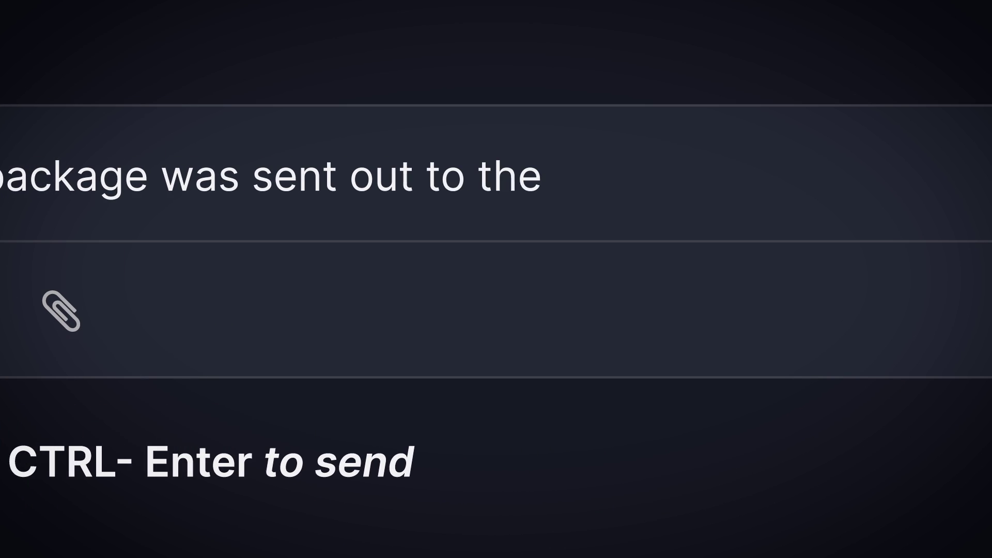
{"action": "type", "text": " customer!"}
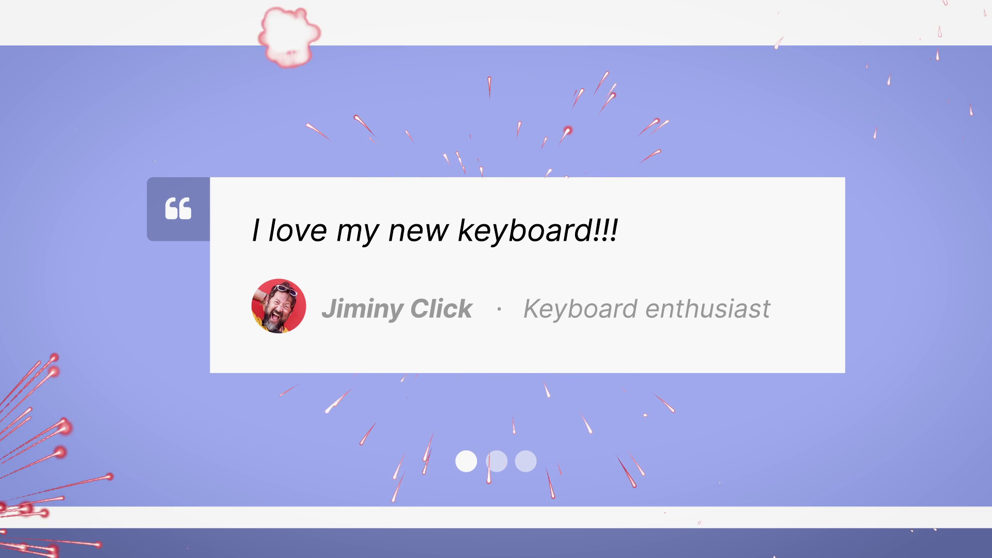